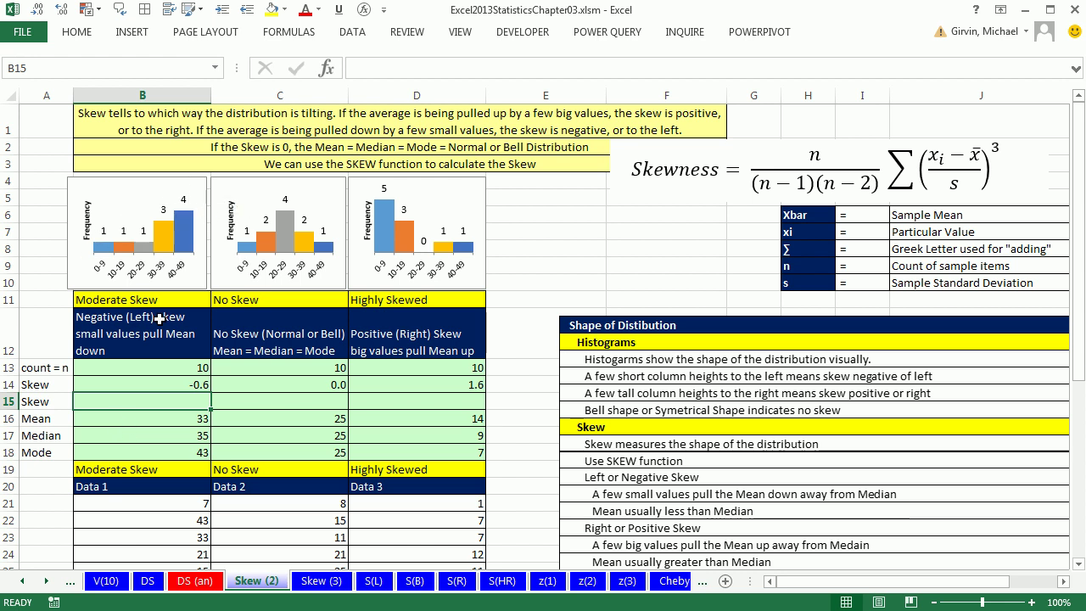
- Examine the mean, median and mode of the three data sets in rows 16 to 18 against their histograms
click(175, 423)
click(174, 435)
click(170, 453)
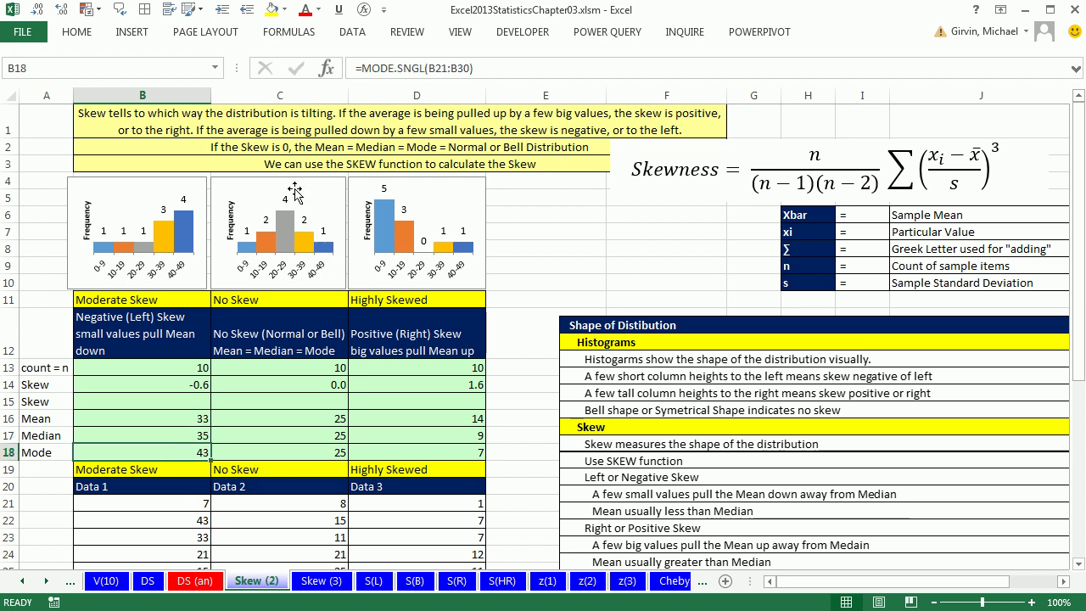
drag(315, 419, 326, 454)
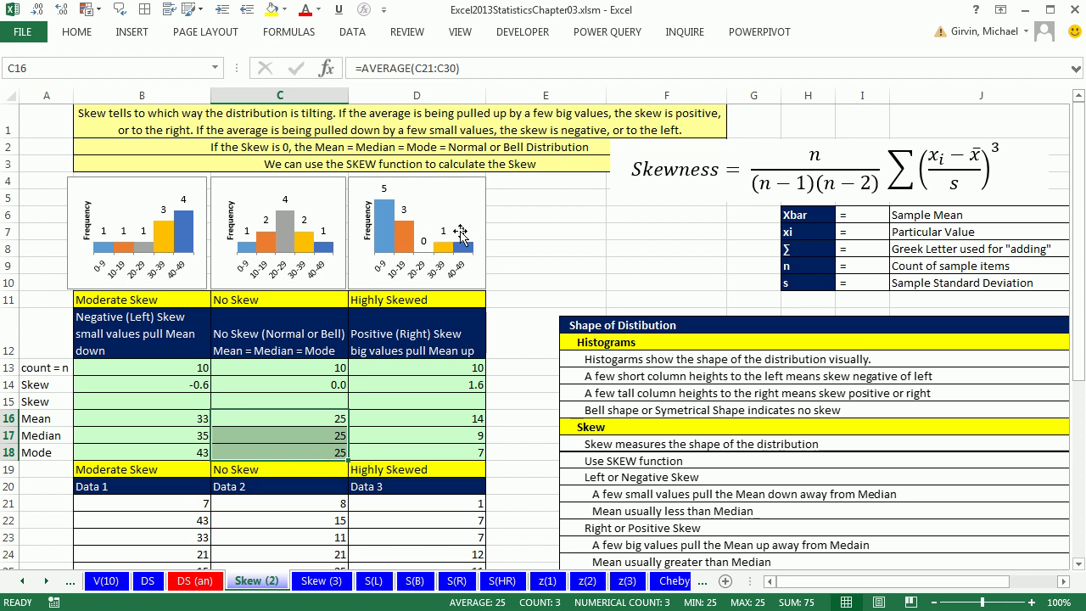
click(433, 419)
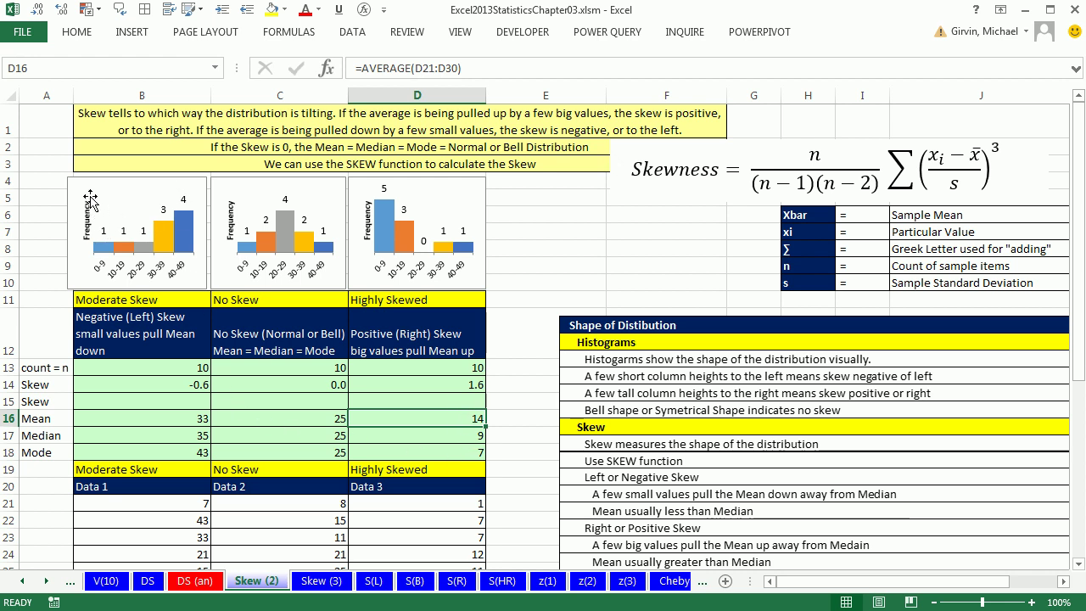
mouse_move(96, 249)
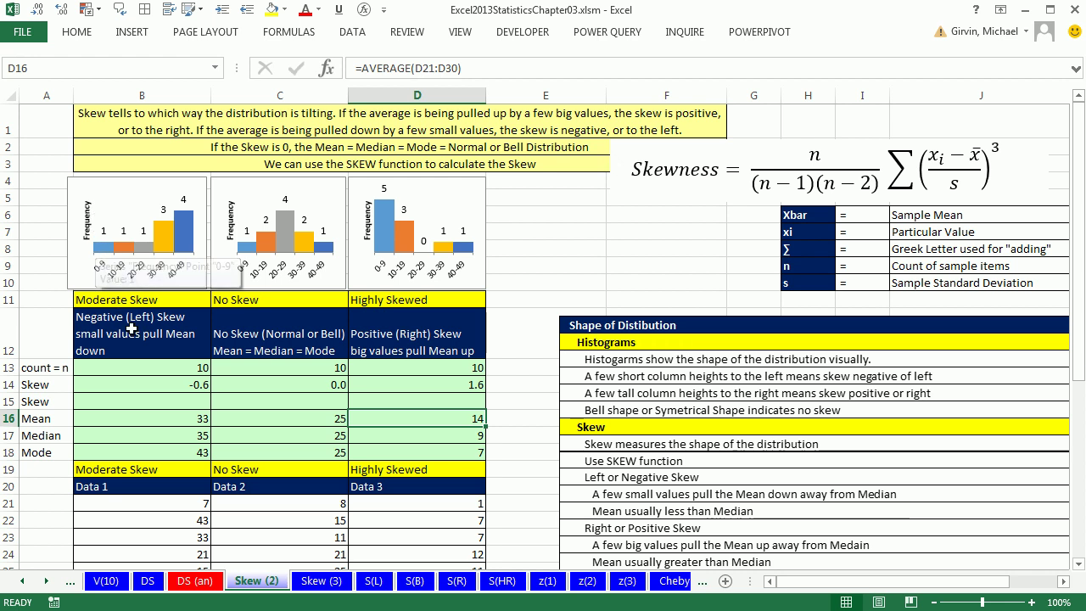
click(173, 424)
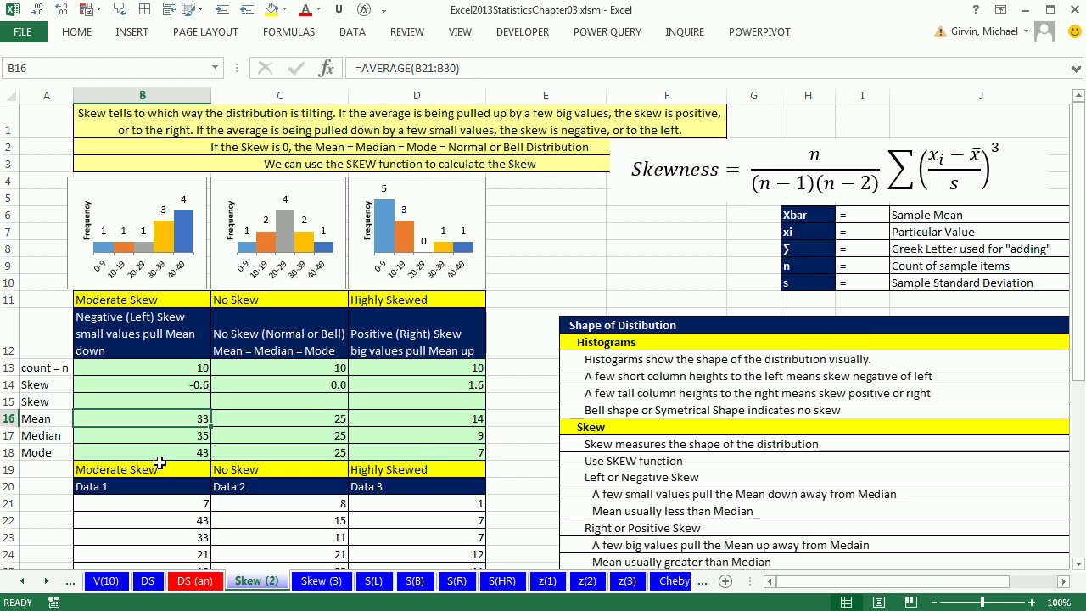
- Examine the Skewness equation and compare it with the long-hand SUMPRODUCT formula in cell B14
click(670, 192)
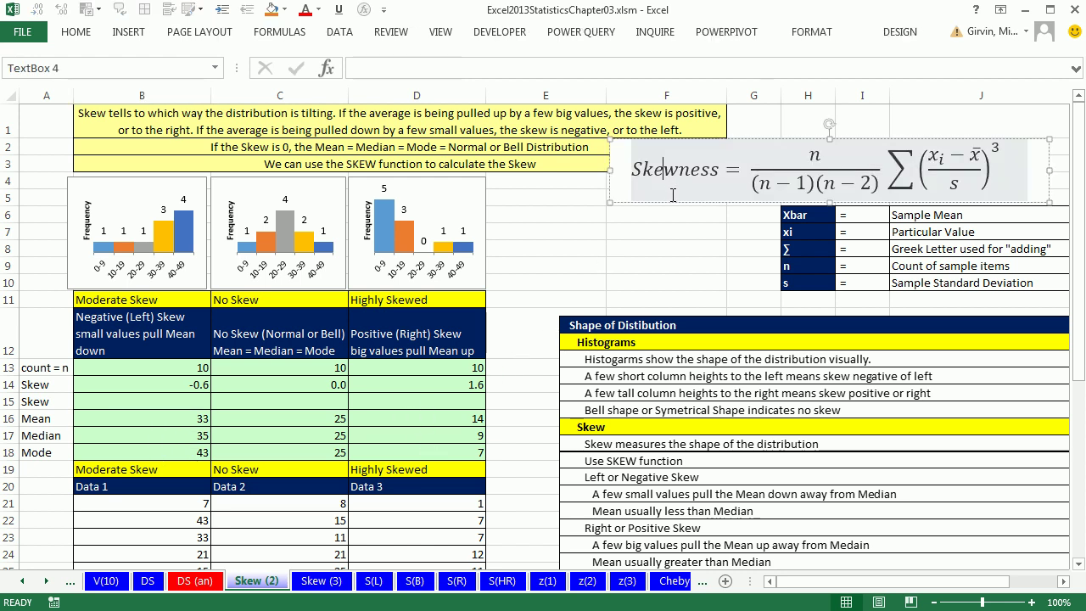
click(677, 203)
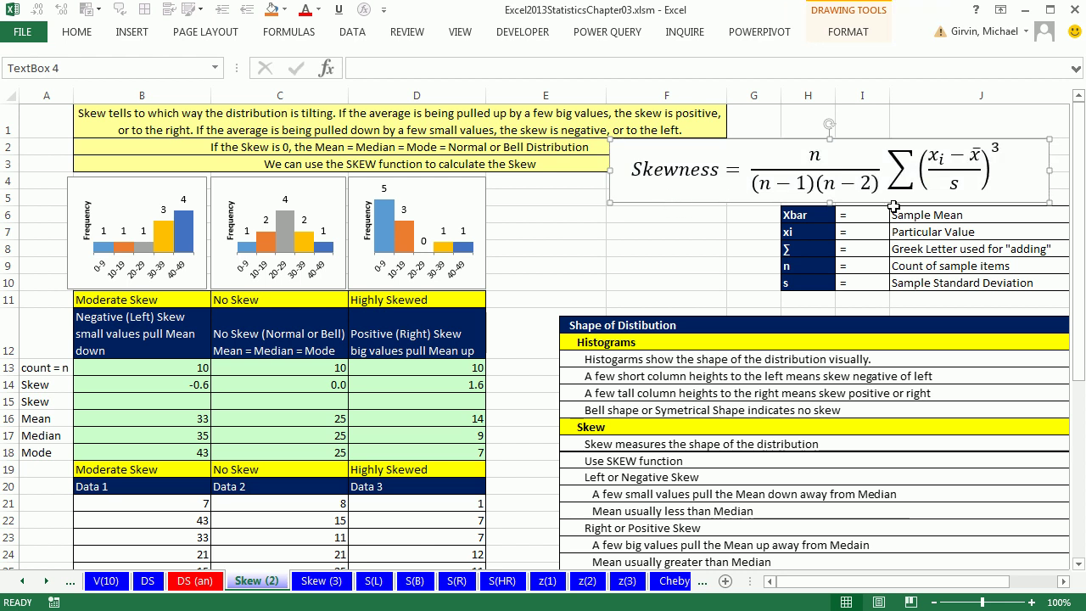
double_click(184, 387)
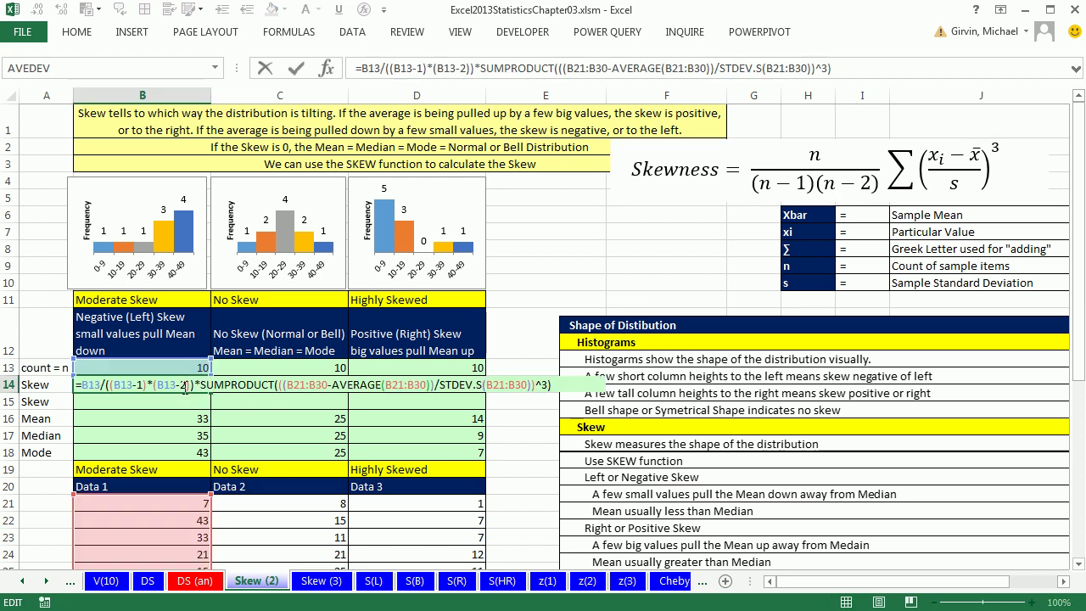
key(Escape)
- Calculate the skew of Data 1 in cell B15 with the SKEW function on B21:B30
click(184, 401)
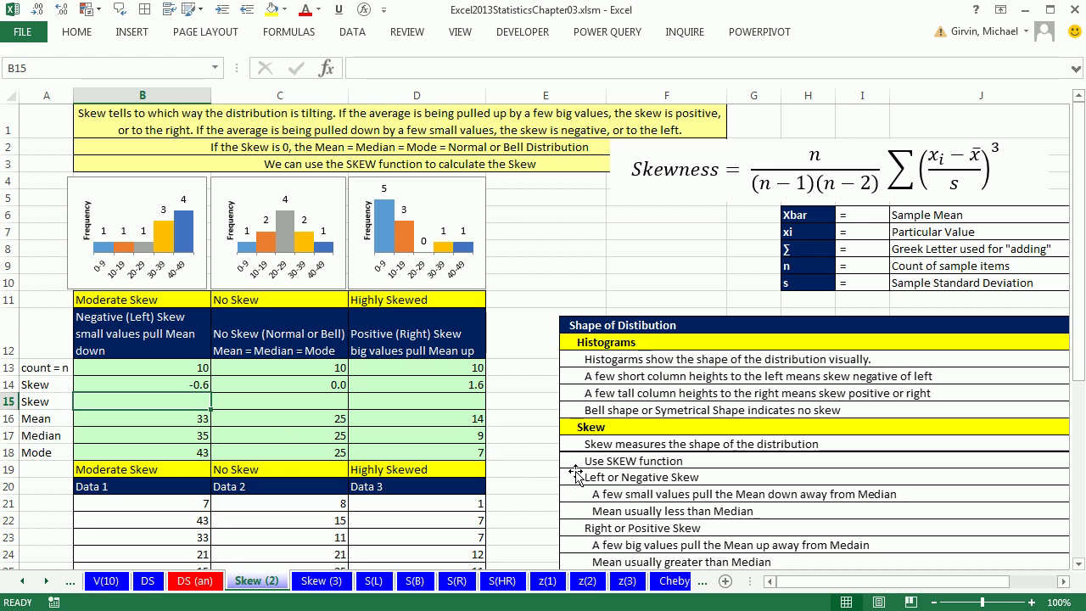
text(=)
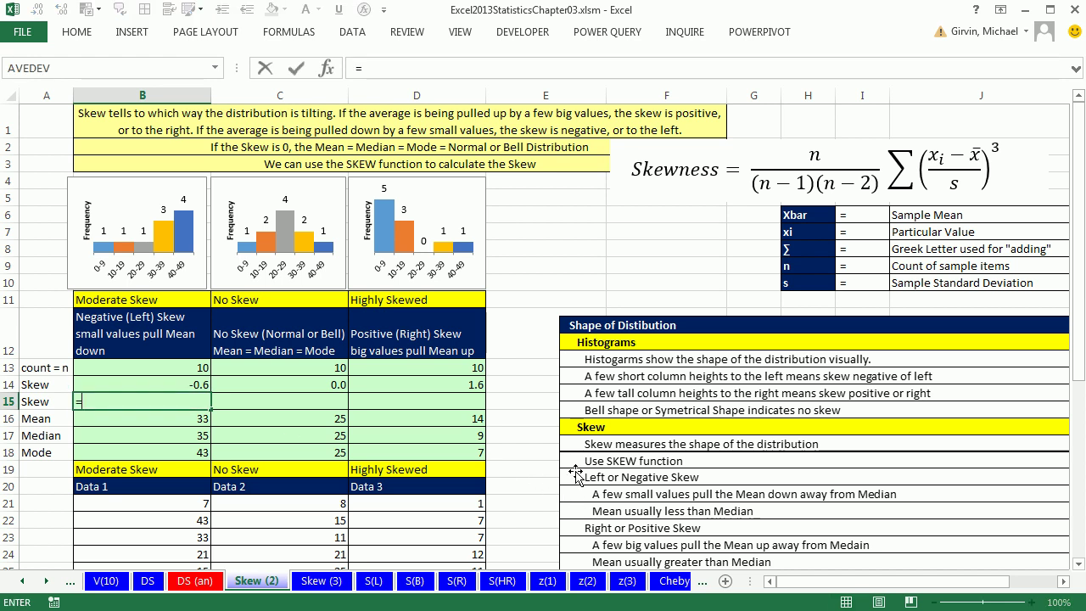
text(skew)
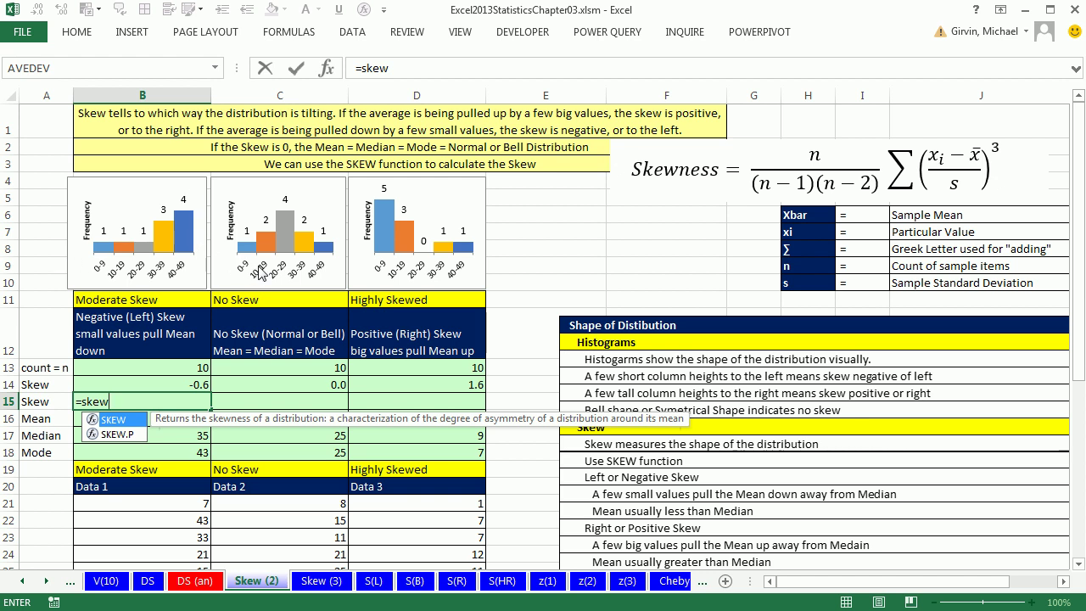
key(Tab)
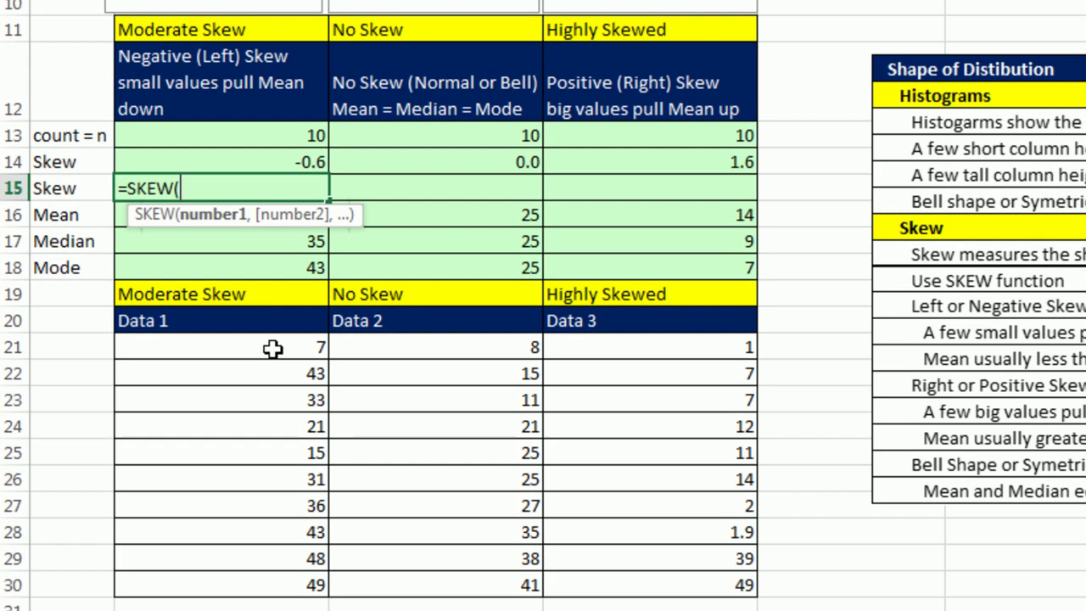
drag(249, 349, 255, 552)
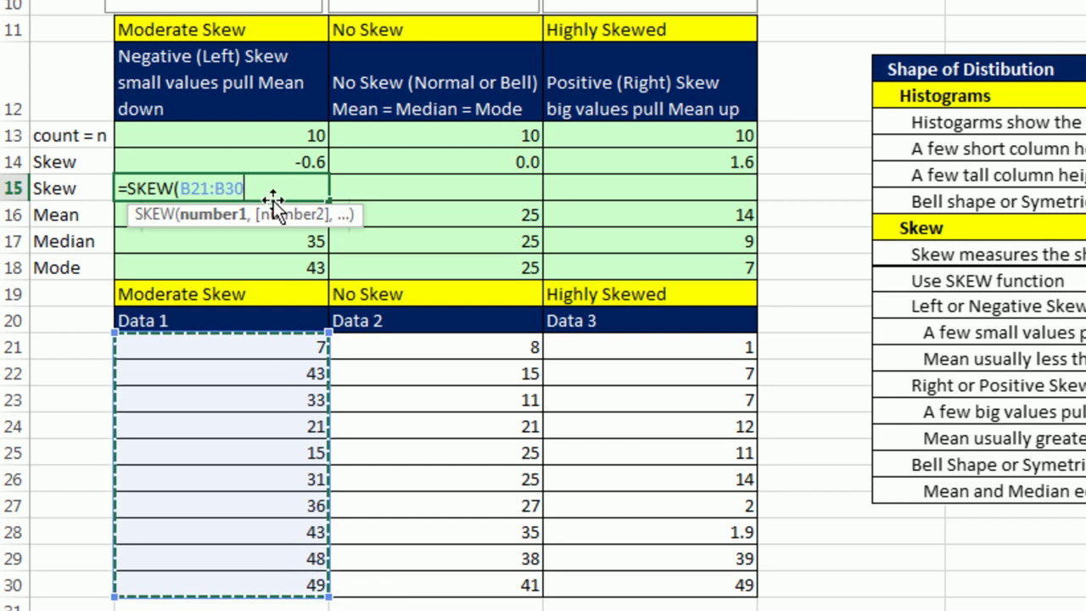
key(ctrl+Return)
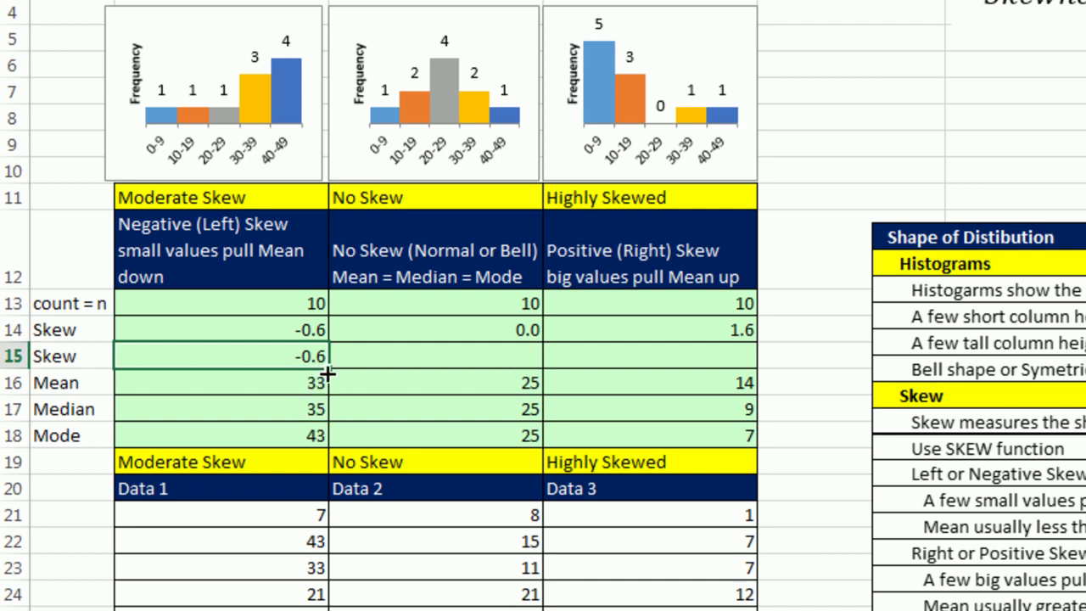
- Copy the SKEW formula from B15 across to C15:D15 and check the references in the copies
drag(328, 370, 708, 376)
double_click(468, 351)
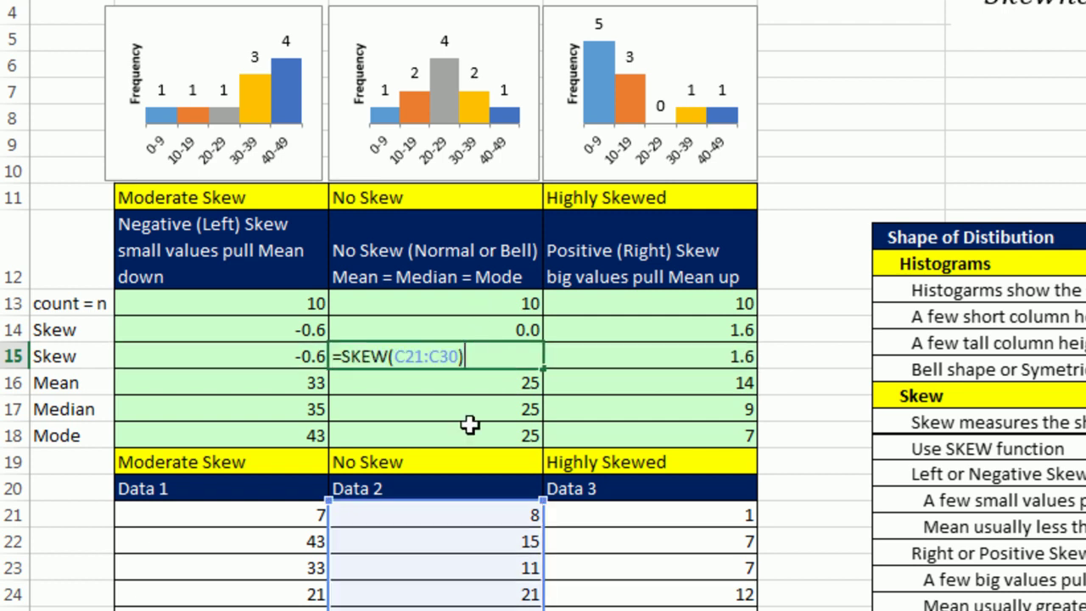
key(Escape)
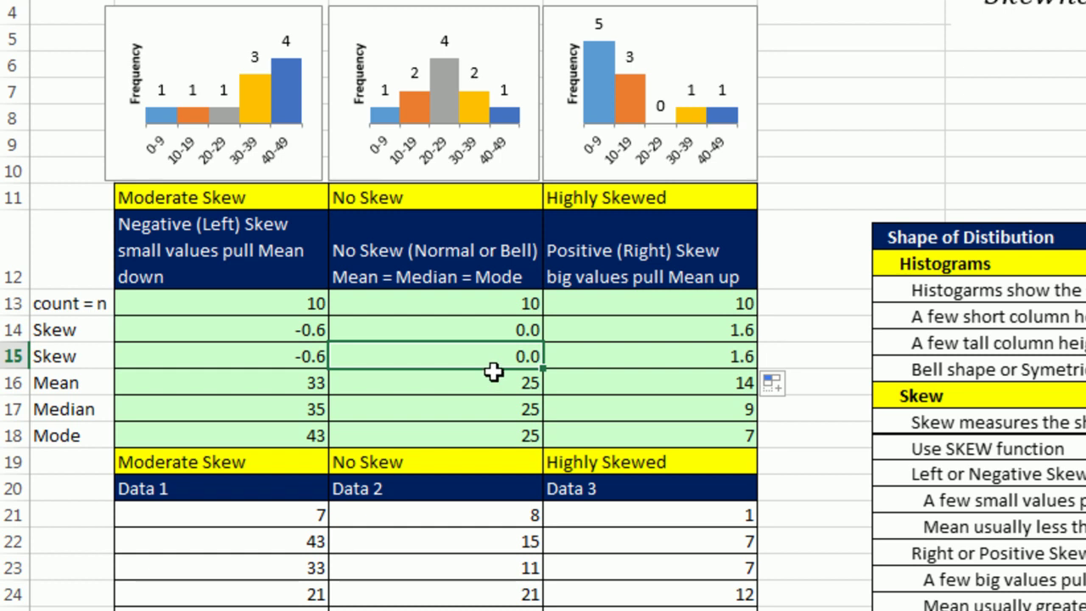
click(615, 357)
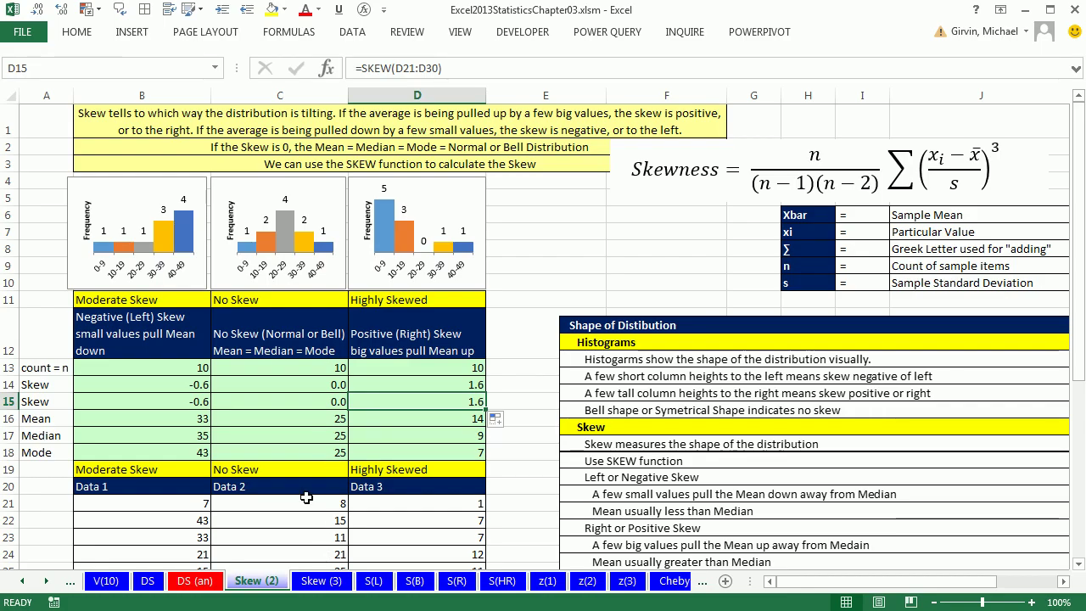
- Go to the Skew (3) sheet and recalculate it repeatedly to compare the shapes of the four example histograms
click(321, 581)
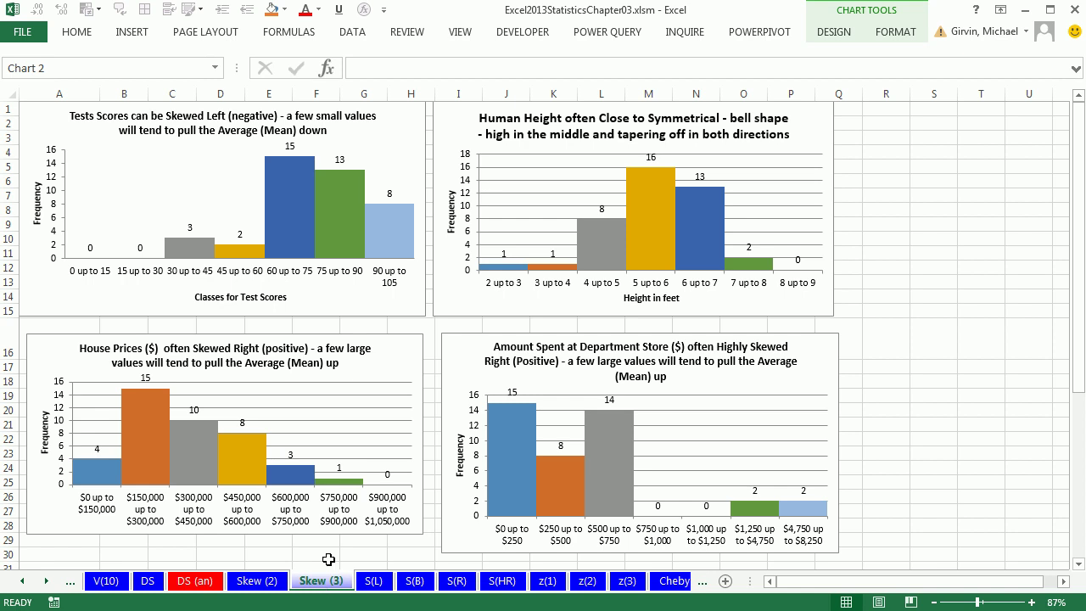
key(F9)
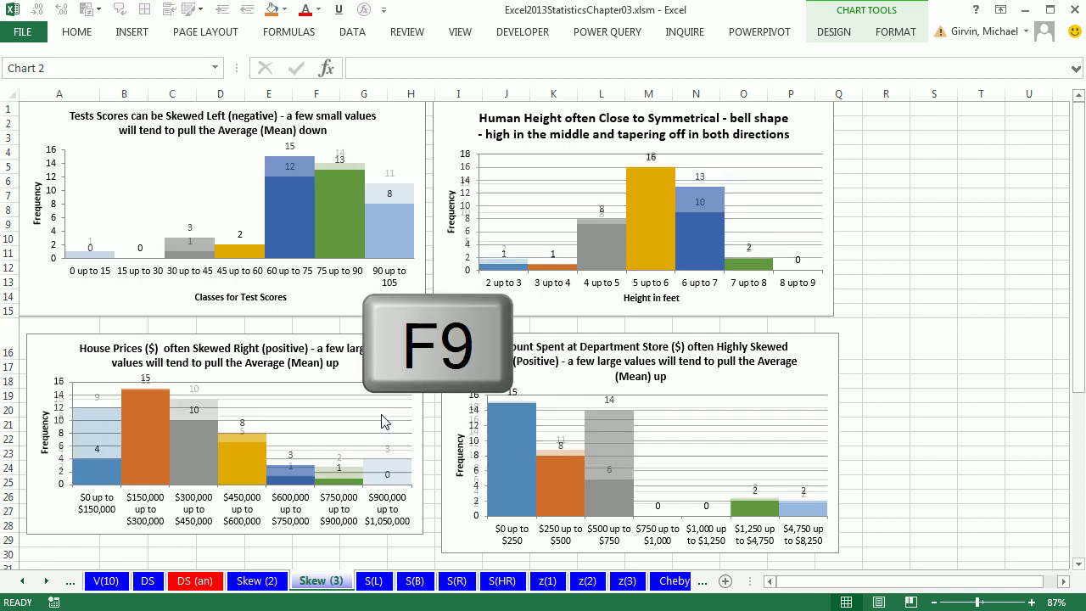
key(F9)
key(F9)
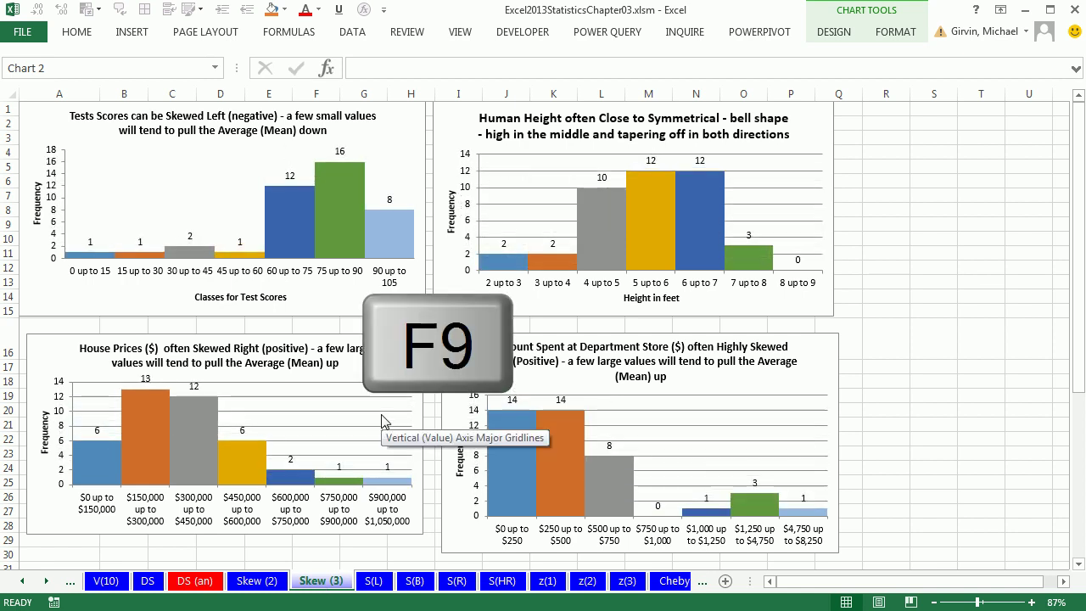
key(F9)
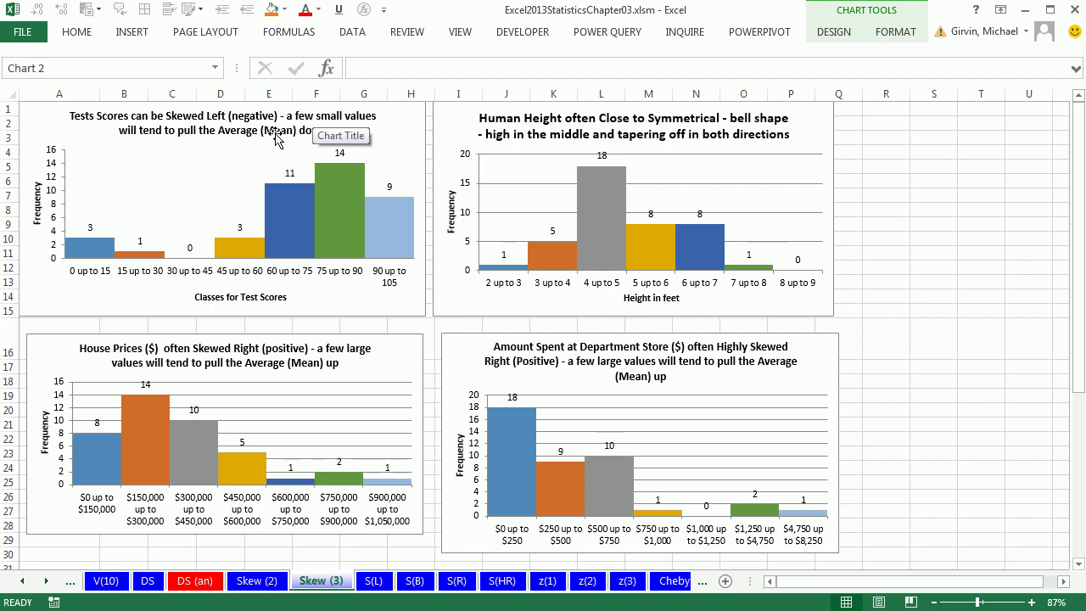
key(F9)
key(F9)
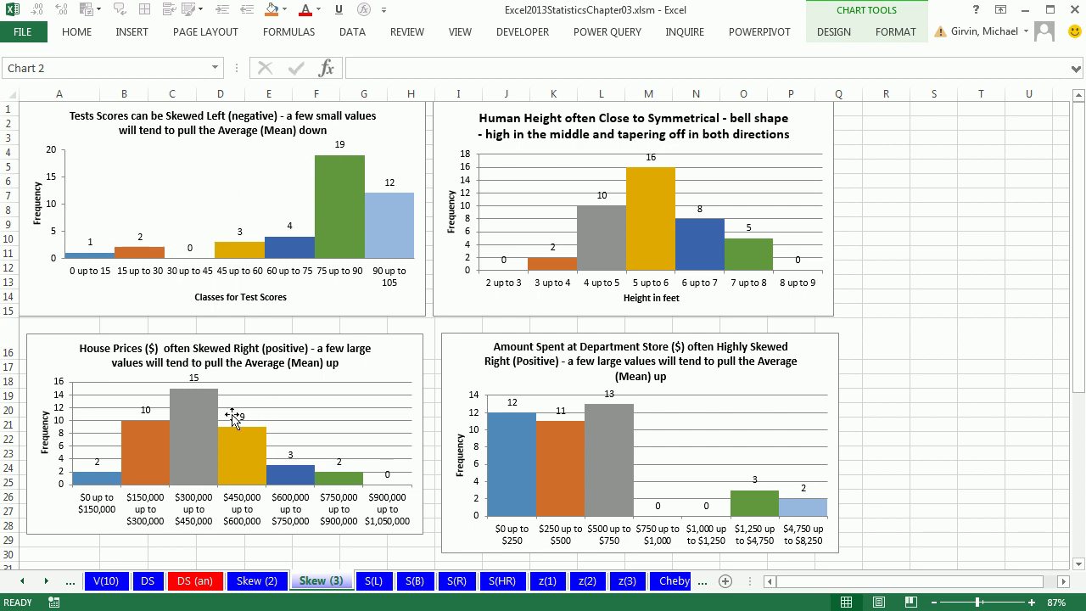
key(F9)
key(F9)
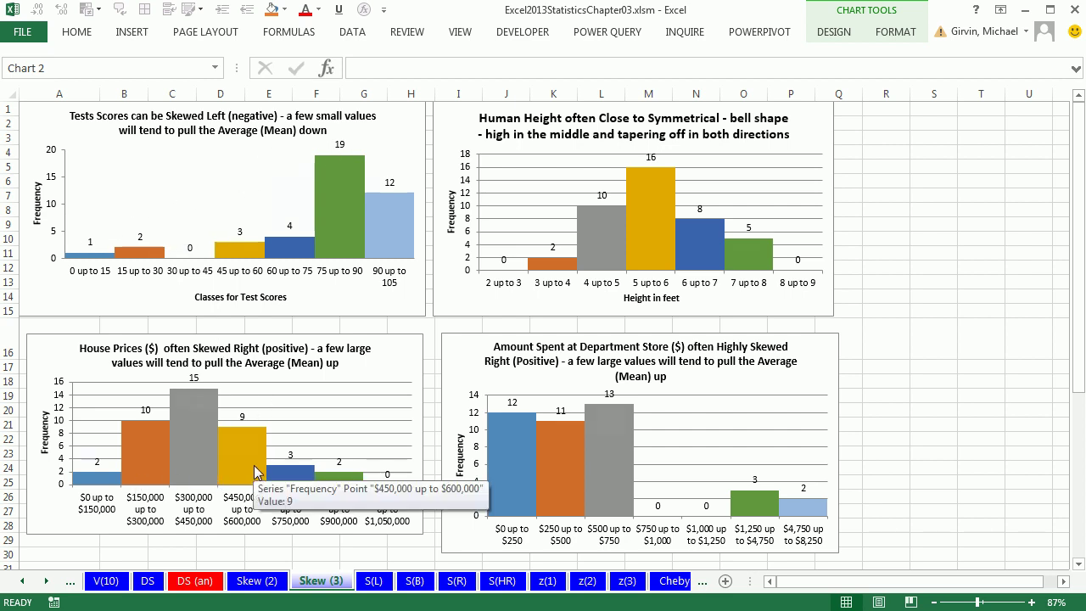
key(F9)
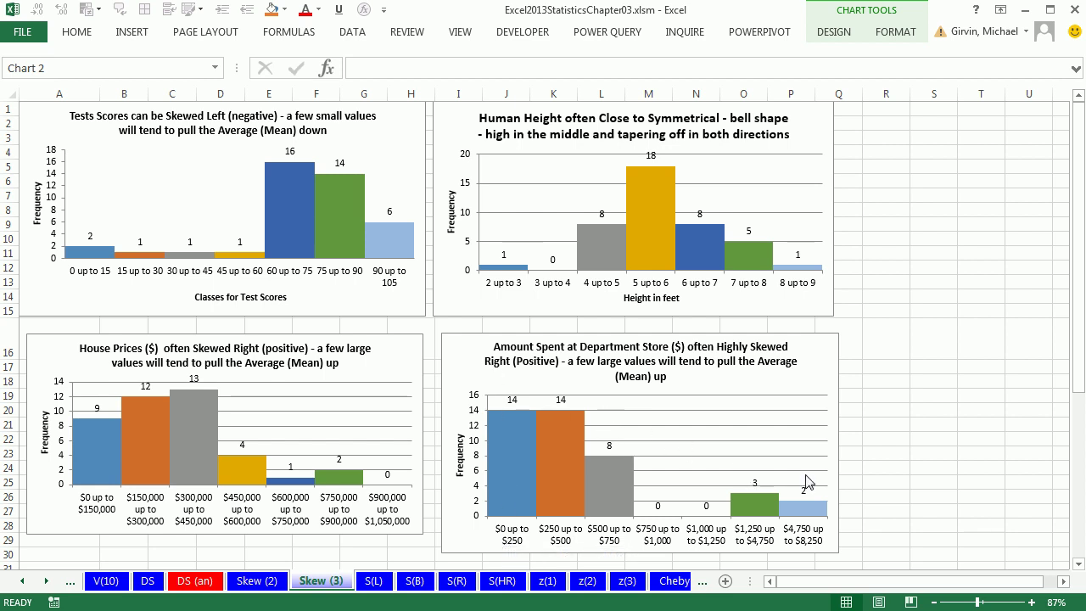
mouse_move(804, 481)
key(F9)
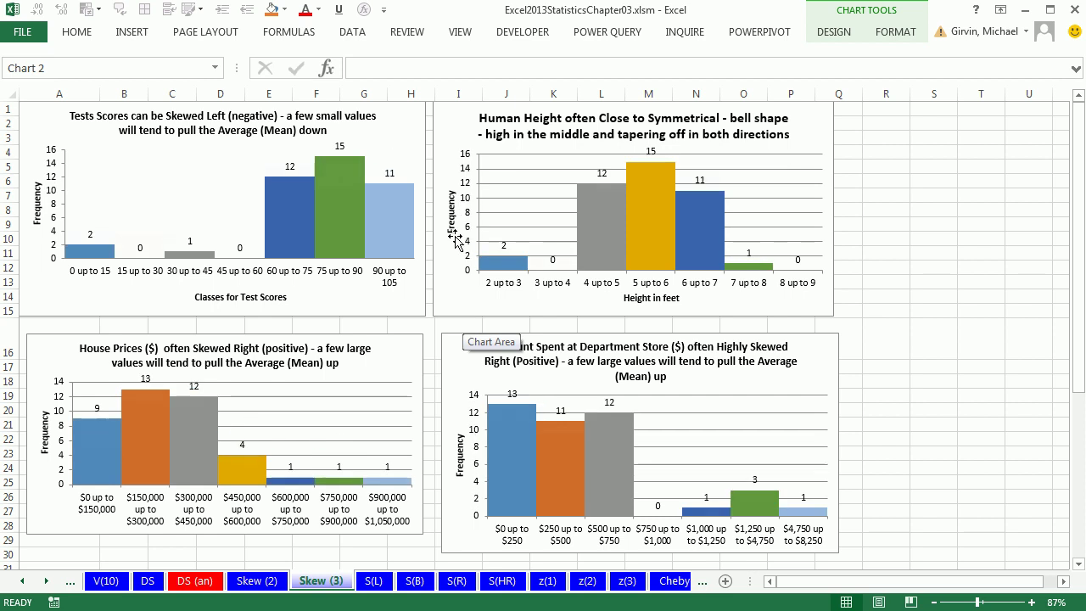
key(F9)
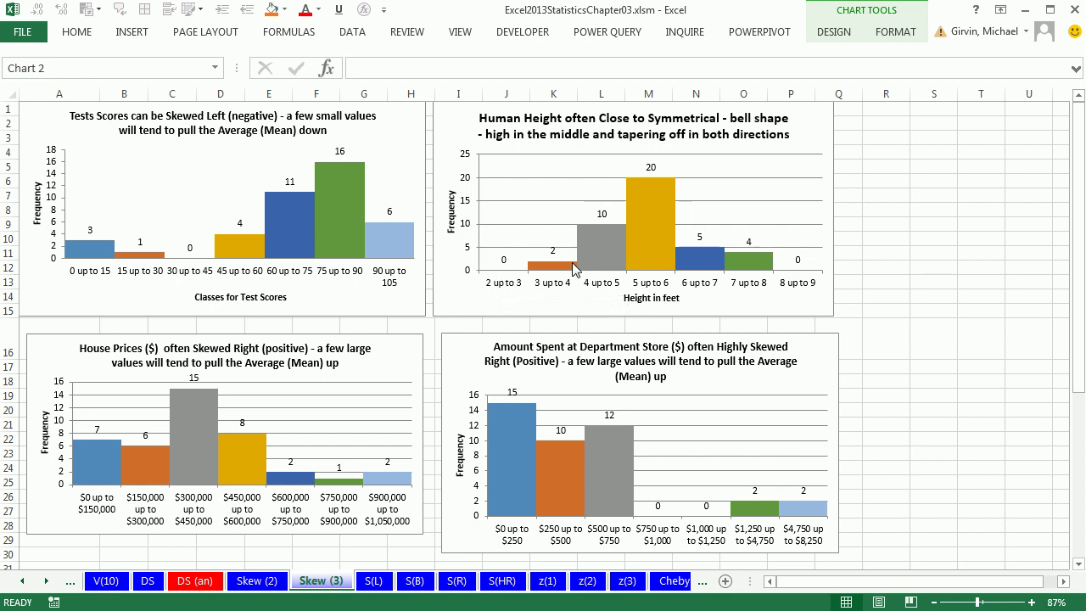
key(F9)
key(F9)
key(F9)
key(F9)
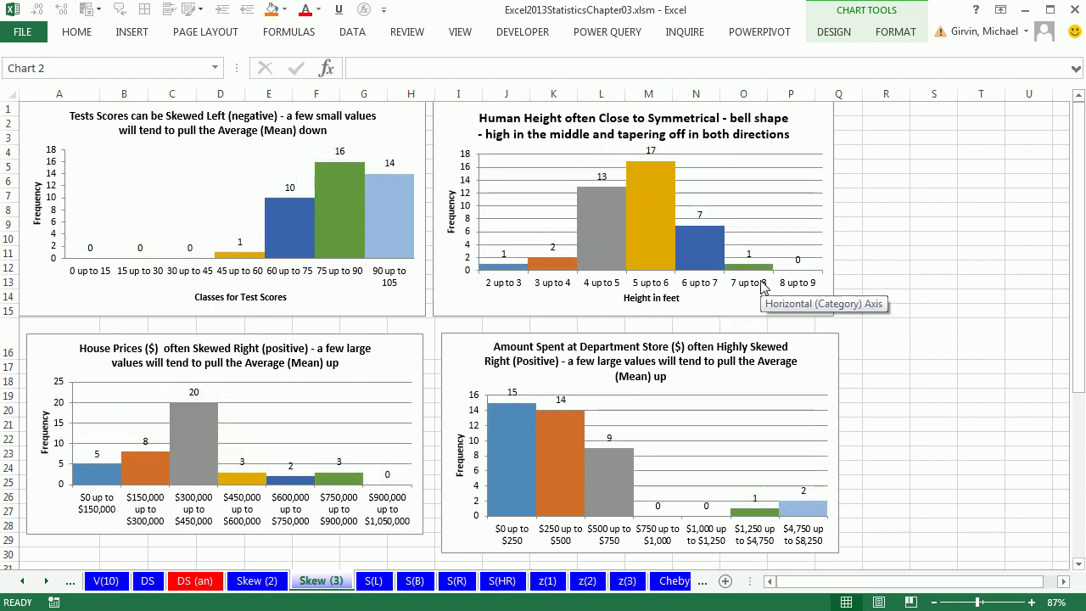